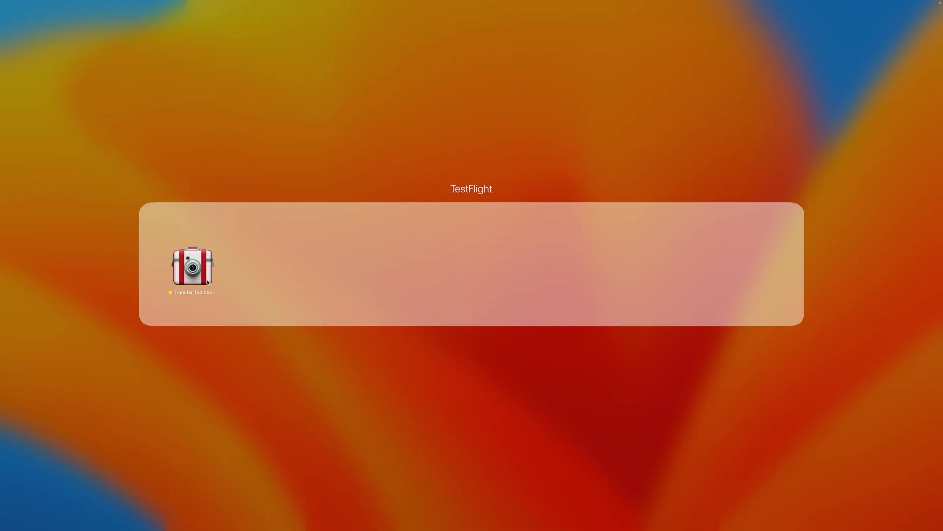
- Convert Temp 2.fcpbundle to Temp 2.fcpproj in Transfer Toolbox and AirDrop it to the iPad
left_click(207, 283)
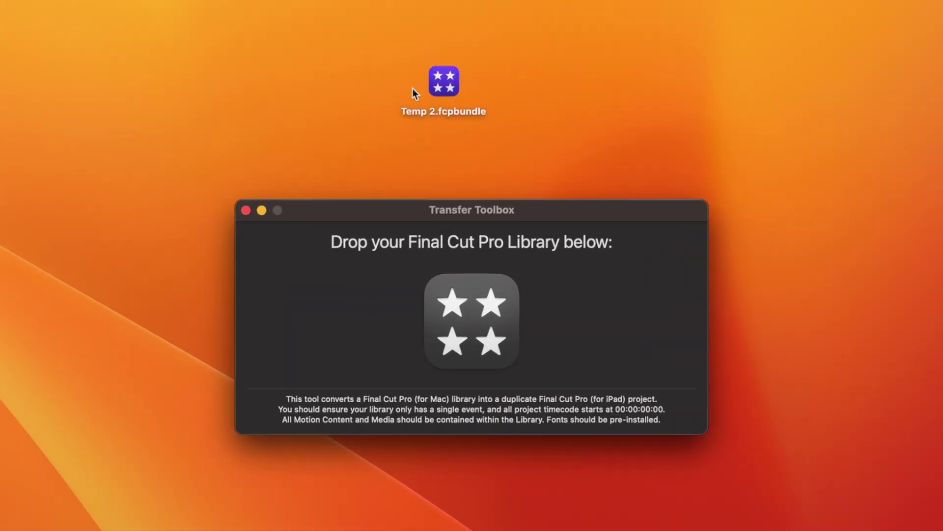
left_click(459, 158)
left_click_drag(448, 81, 478, 310)
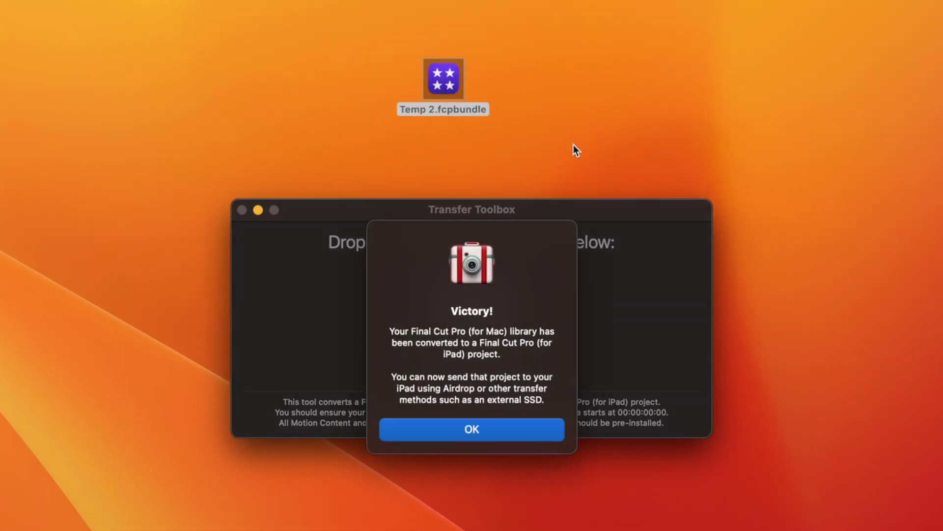
left_click(469, 430)
right_click(539, 83)
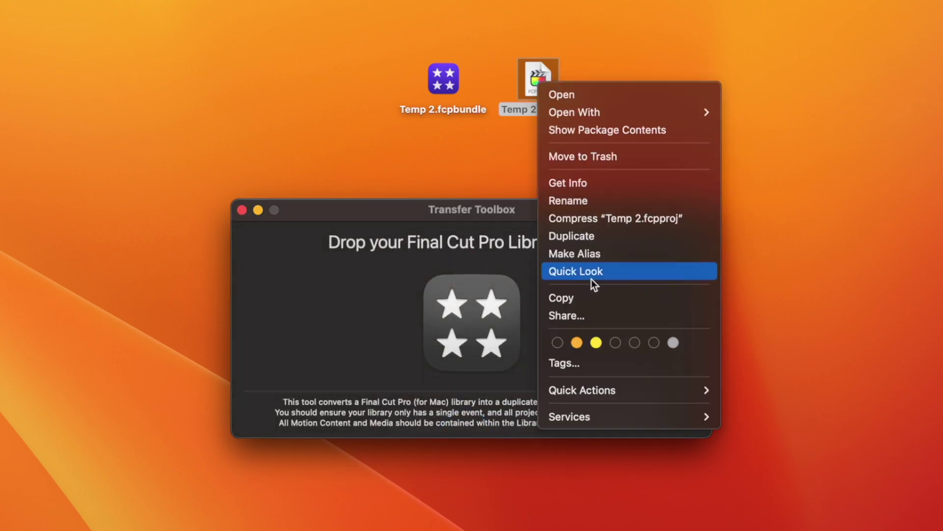
left_click(588, 318)
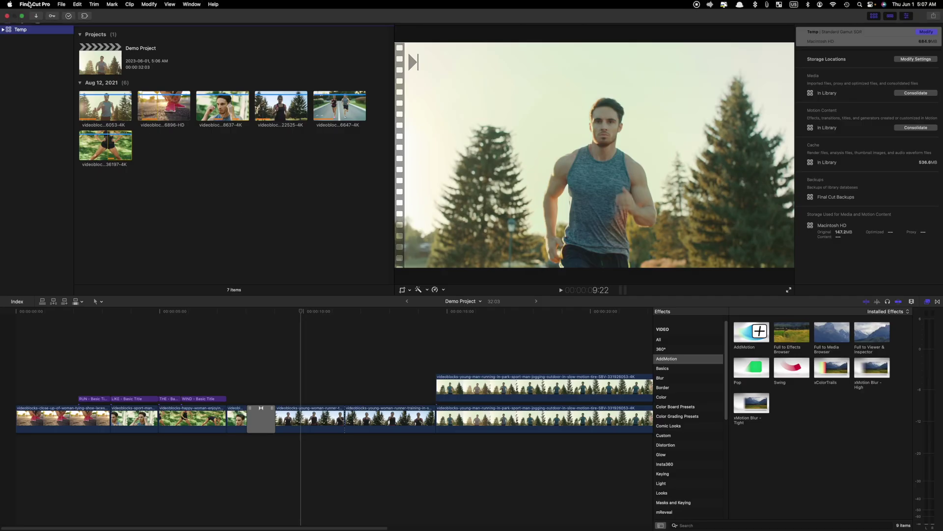
- Check the version in About Final Cut Pro, then select the 369. Transfer Toolbox event
left_click(29, 4)
left_click(44, 13)
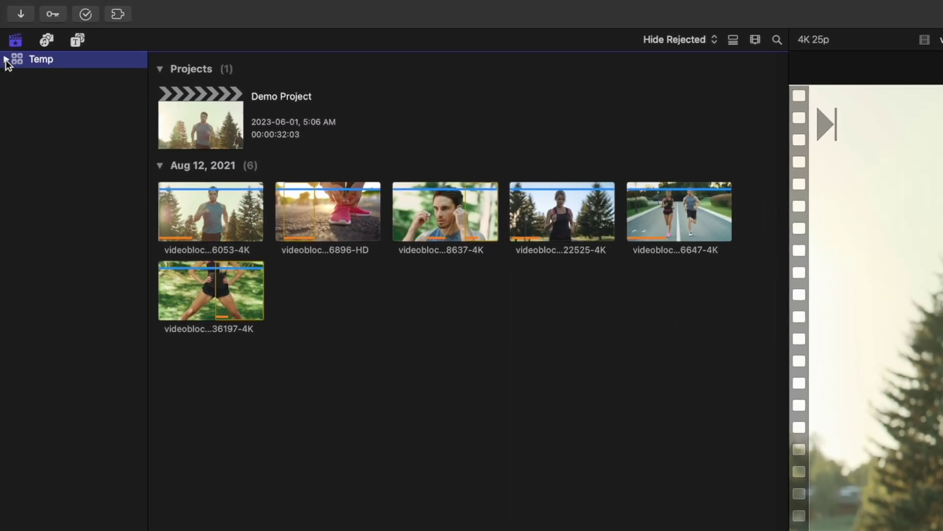
left_click(93, 82)
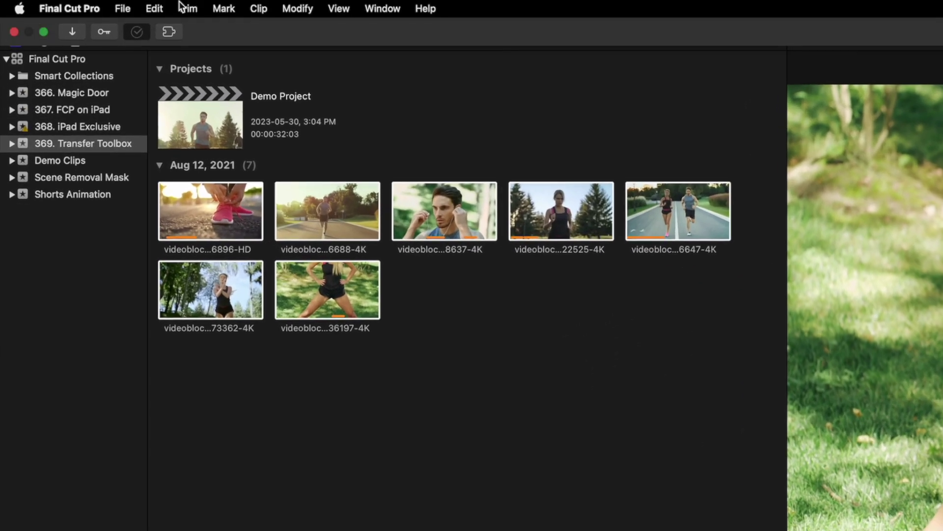
- Create a new library named 'Temp' saved on the Desktop
left_click(123, 9)
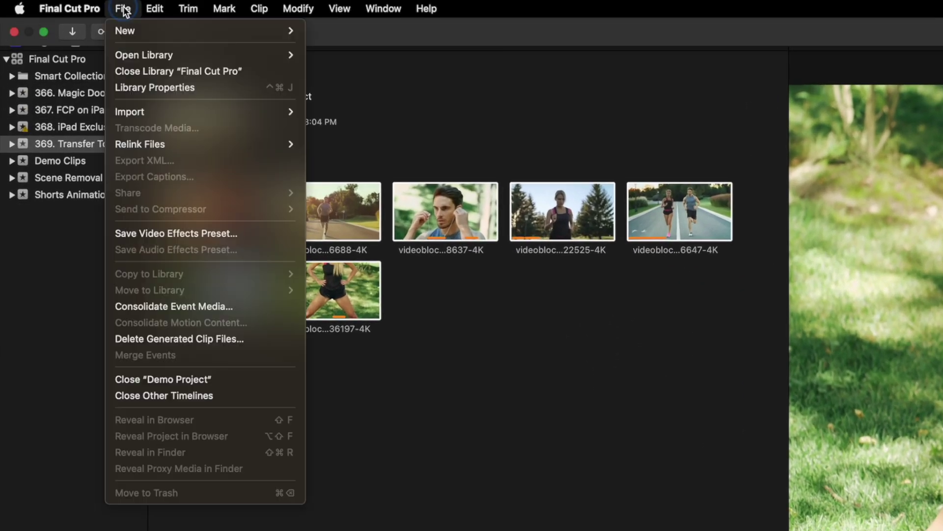
mouse_move(134, 31)
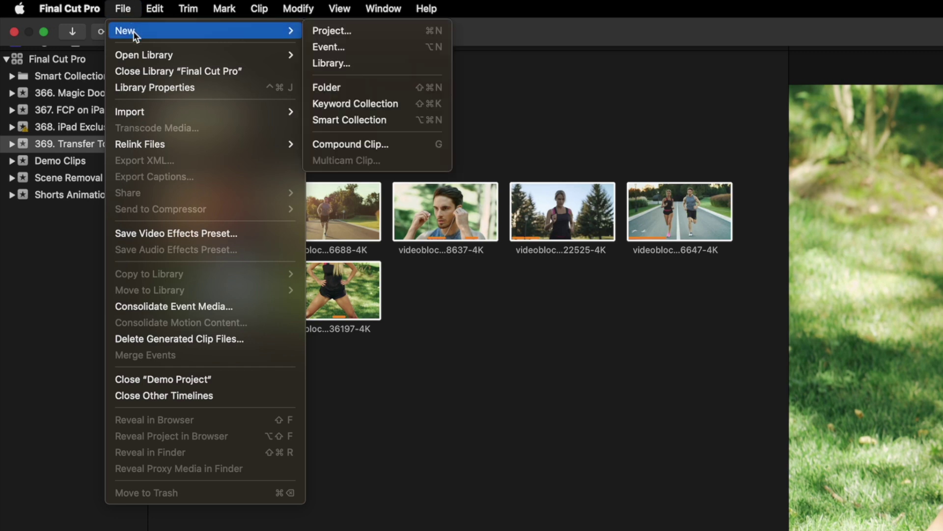
left_click(351, 69)
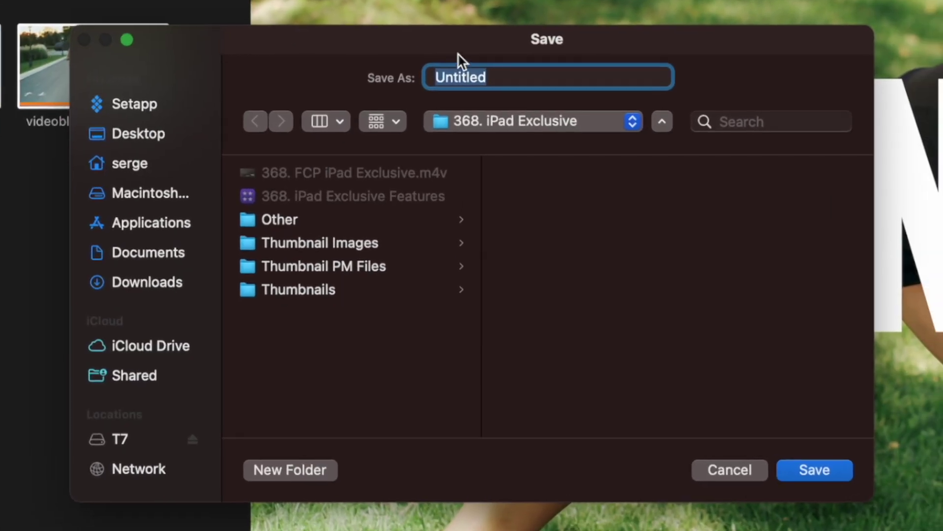
type("Temp")
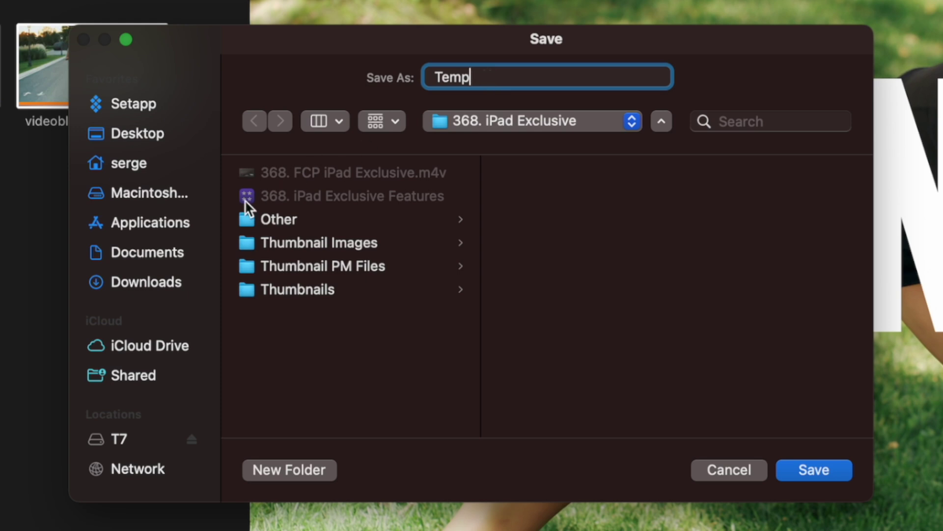
left_click(137, 137)
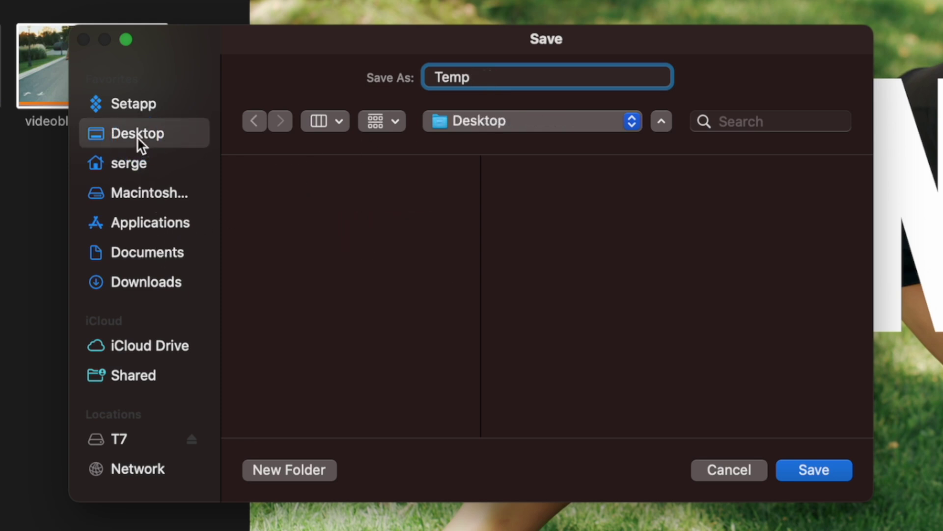
left_click(811, 473)
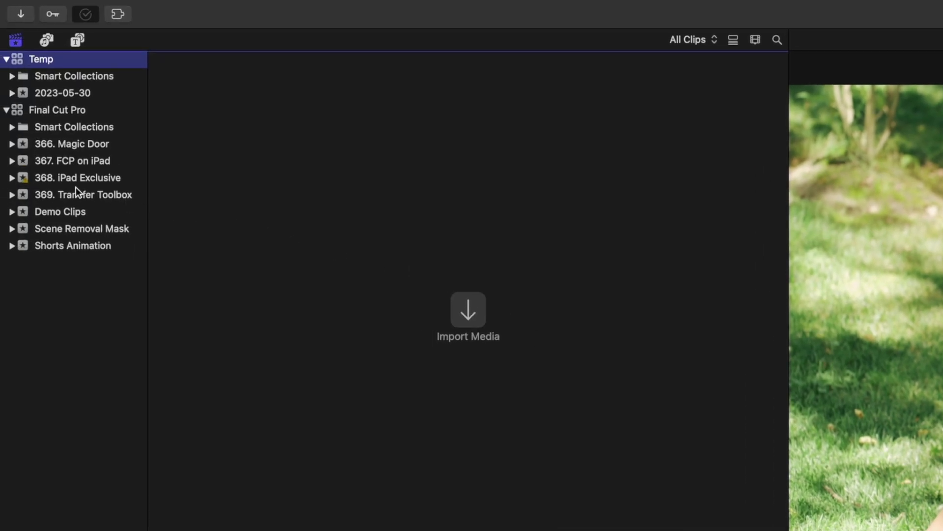
- Copy Demo Project from the 369. Transfer Toolbox event into the Temp library with original media
left_click(76, 192)
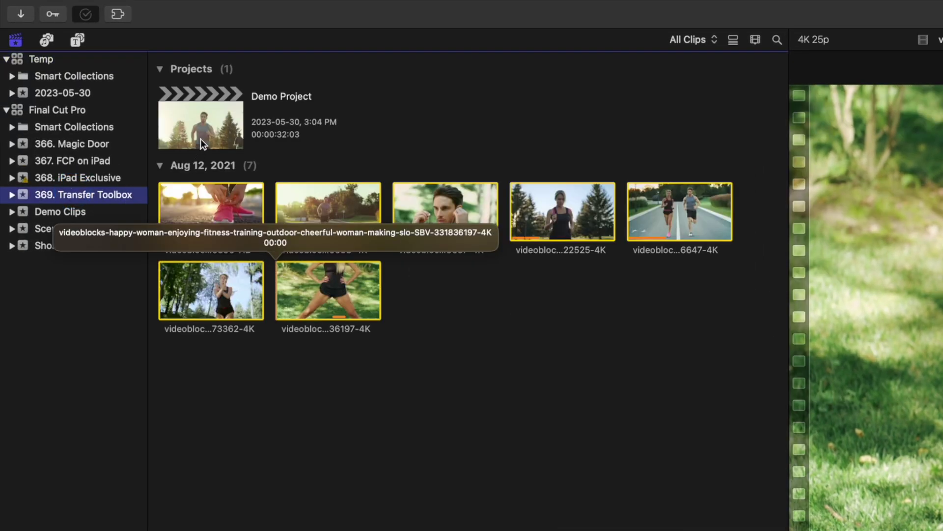
left_click(201, 137)
mouse_move(198, 2)
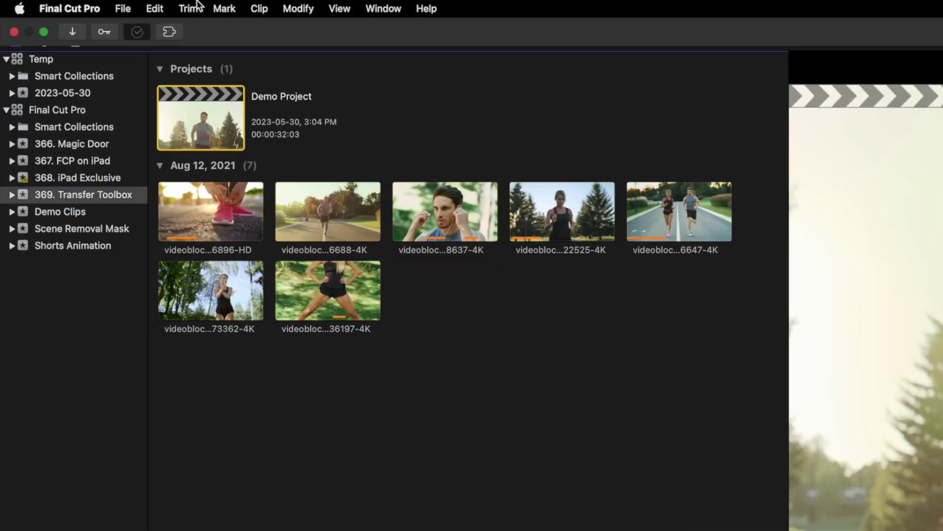
left_click(124, 8)
mouse_move(192, 273)
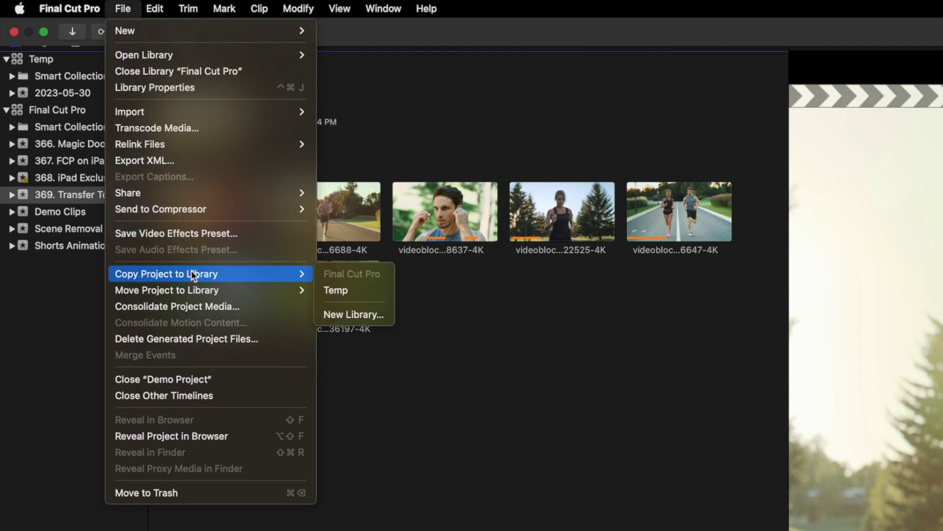
left_click(352, 291)
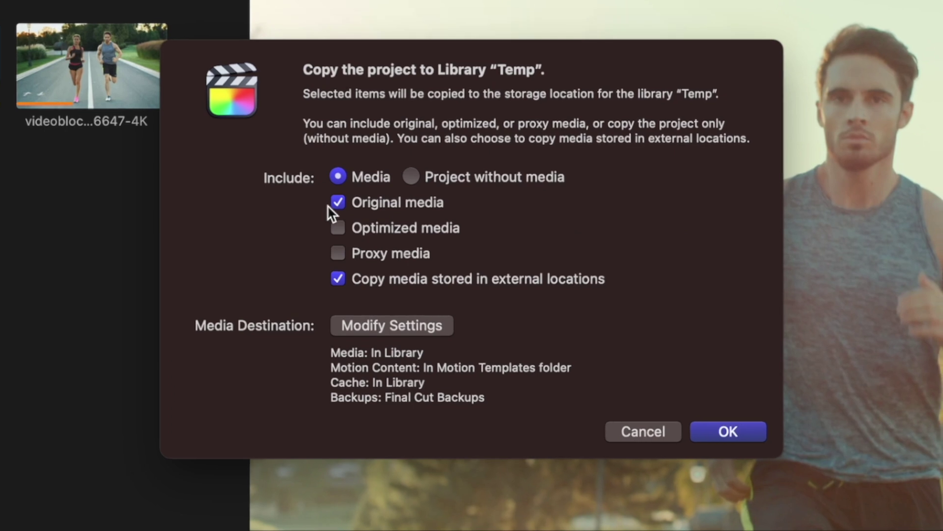
left_click(721, 428)
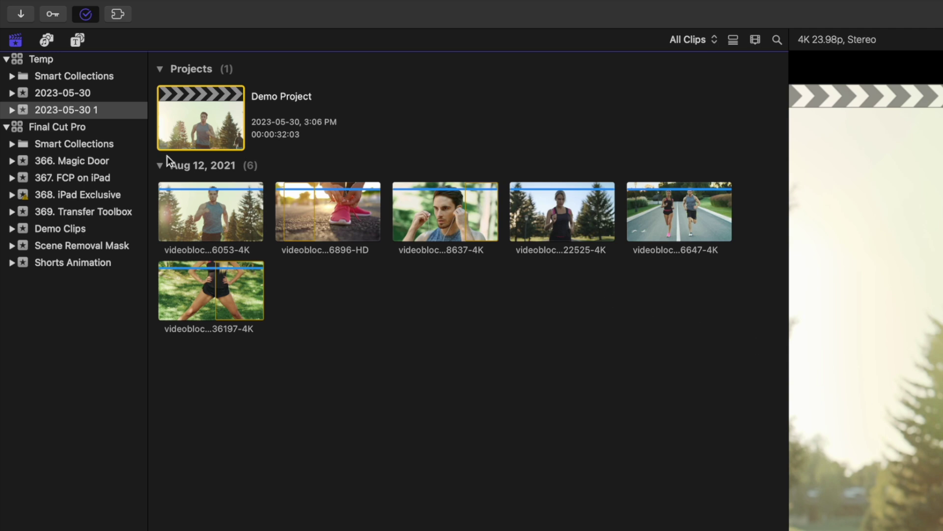
- Move the empty 2023-05-30 event to the Trash, then select the Temp library
left_click(79, 97)
right_click(79, 96)
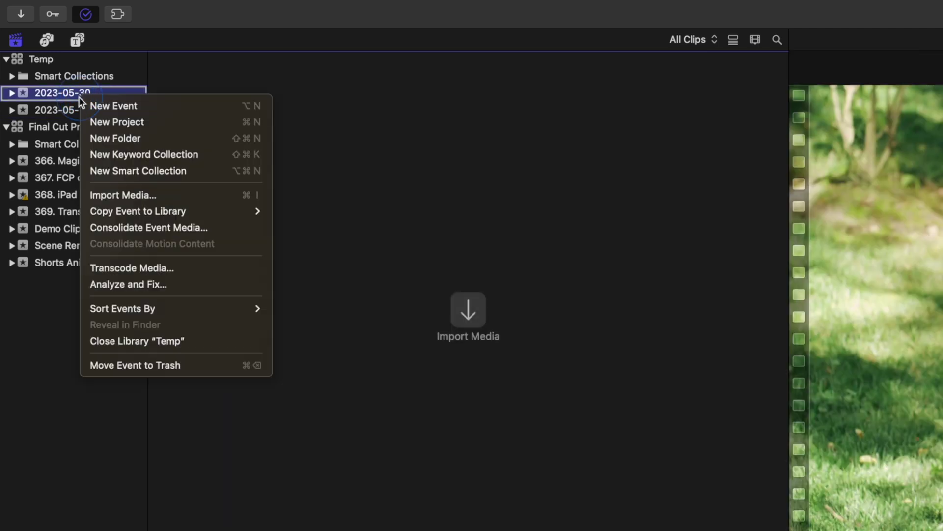
left_click(122, 364)
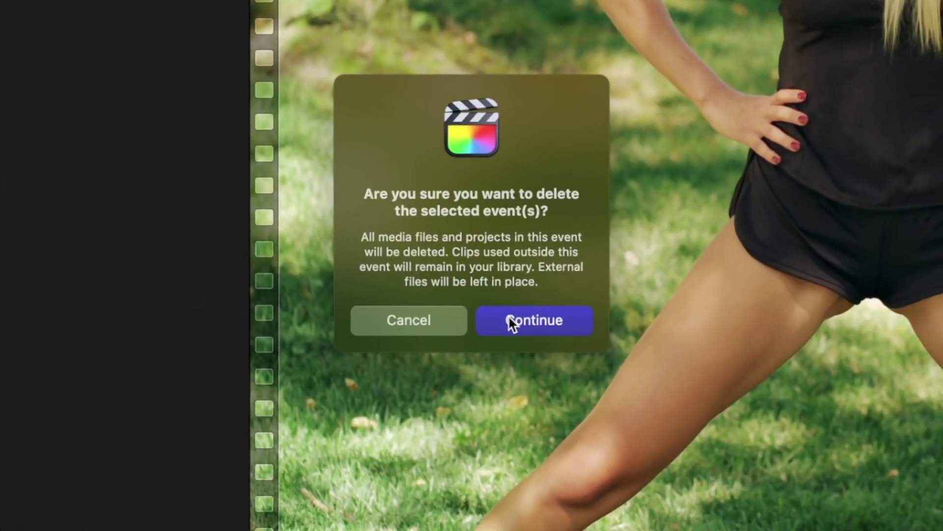
left_click(511, 321)
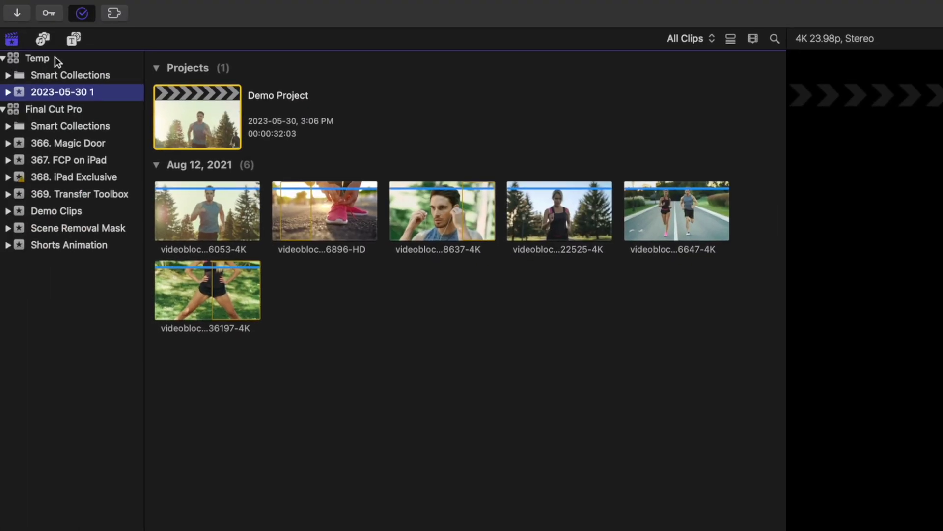
left_click(90, 61)
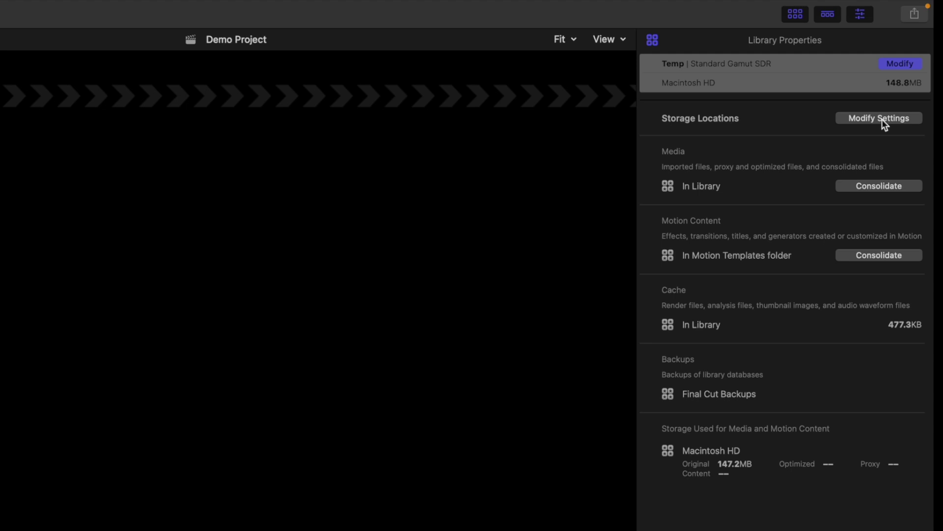
- Set the Temp library's Motion Content storage location to inside the library
left_click(882, 119)
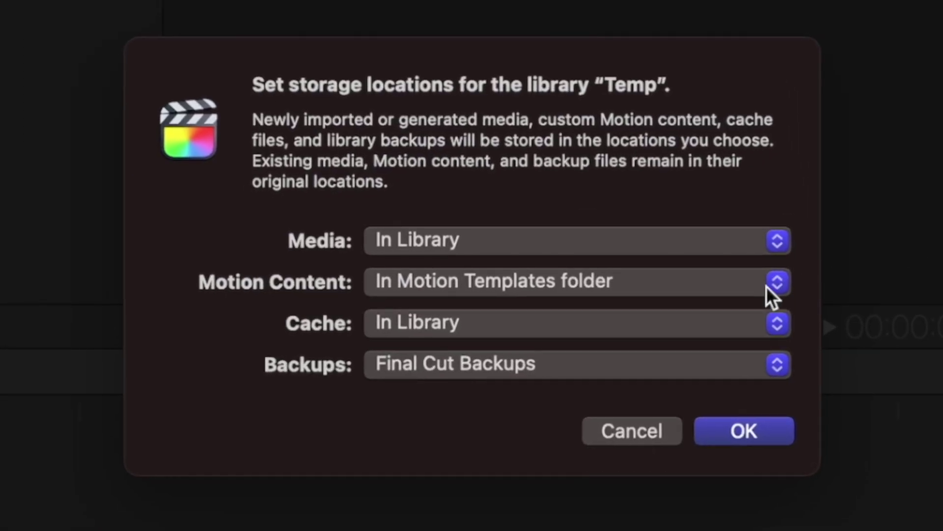
left_click(775, 285)
left_click(727, 317)
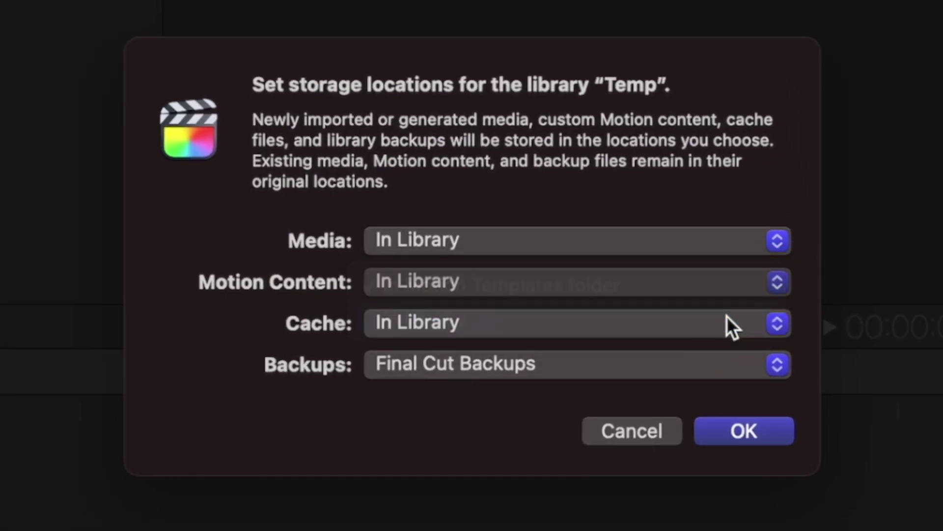
left_click(743, 431)
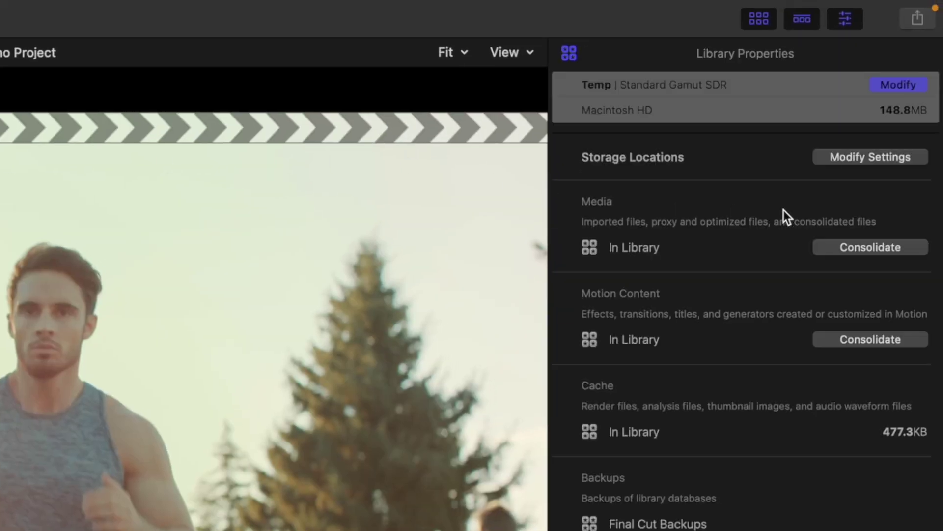
- Consolidate Temp's imported media and motion content, dismiss the nothing-to-consolidate messages, and close Final Cut Pro
left_click(888, 247)
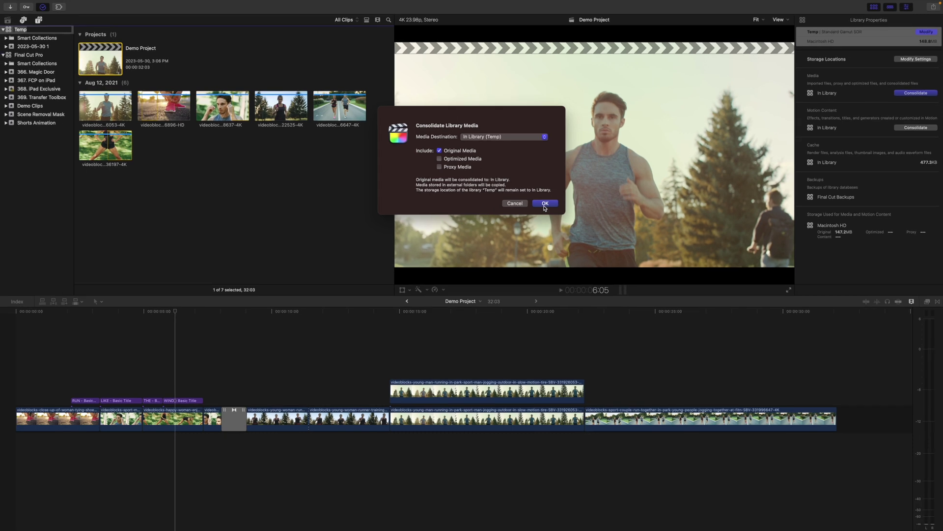
left_click(543, 211)
left_click(490, 186)
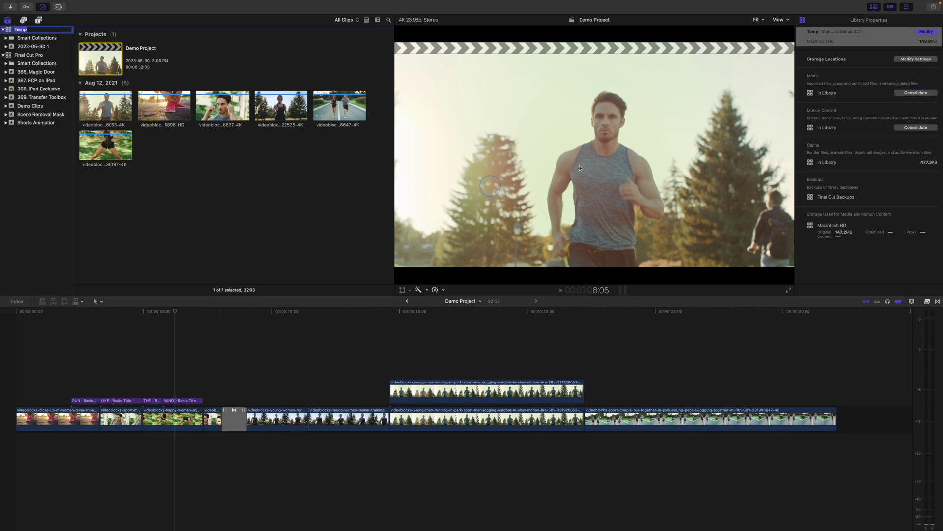
left_click(908, 128)
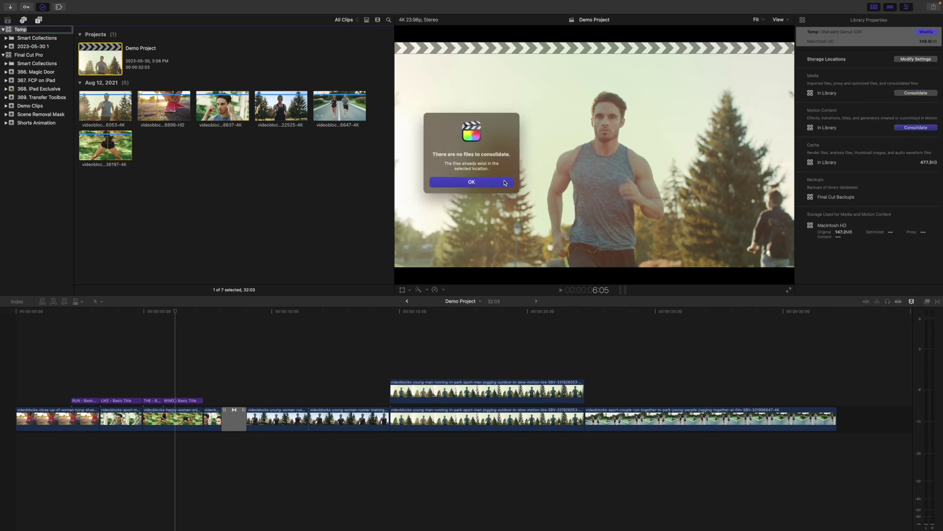
left_click(501, 184)
mouse_move(9, 6)
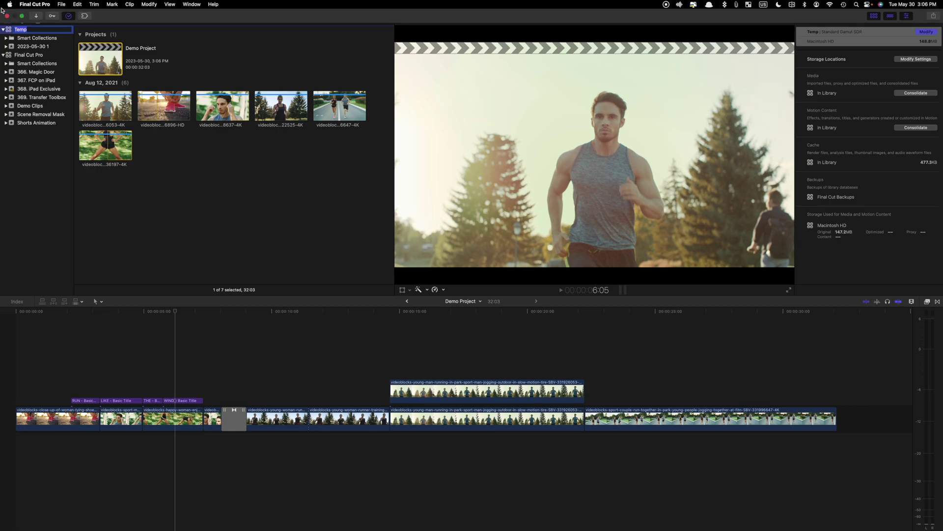
left_click(7, 16)
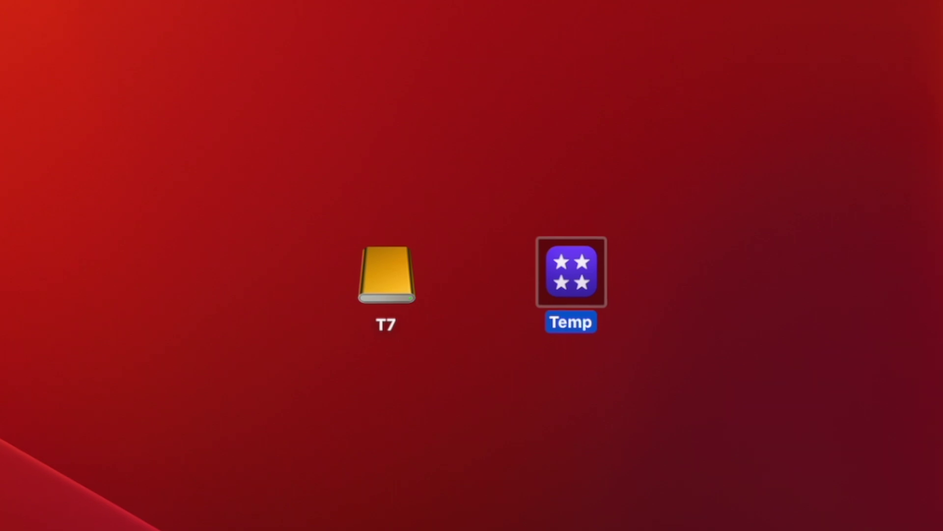
- Launch Transfer Toolbox via Alfred and convert the Temp library into Temp.fcpproj on the Desktop
key("alt+space")
type("tra")
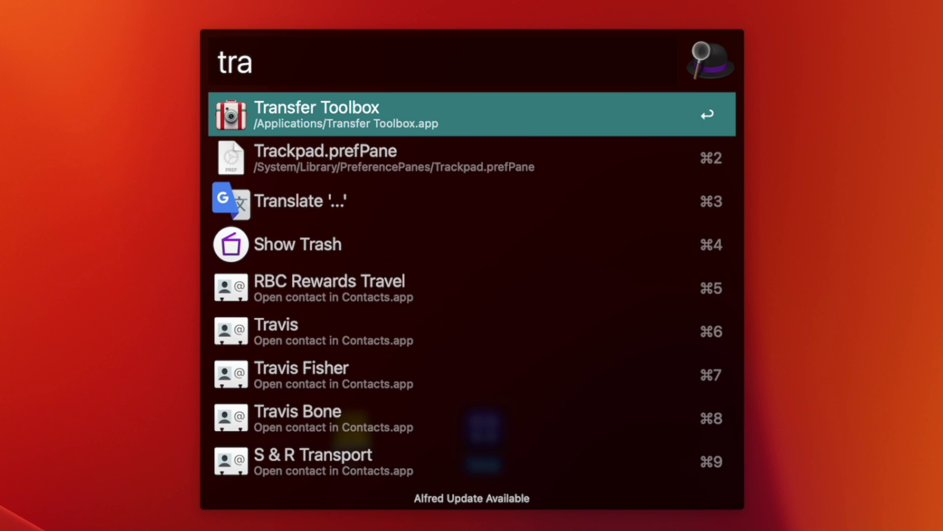
key("Return")
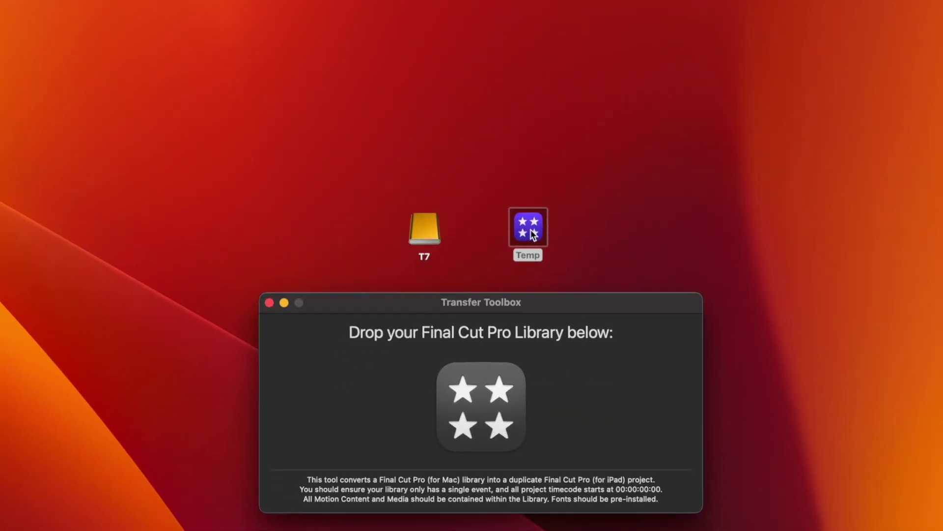
left_click_drag(533, 233, 488, 405)
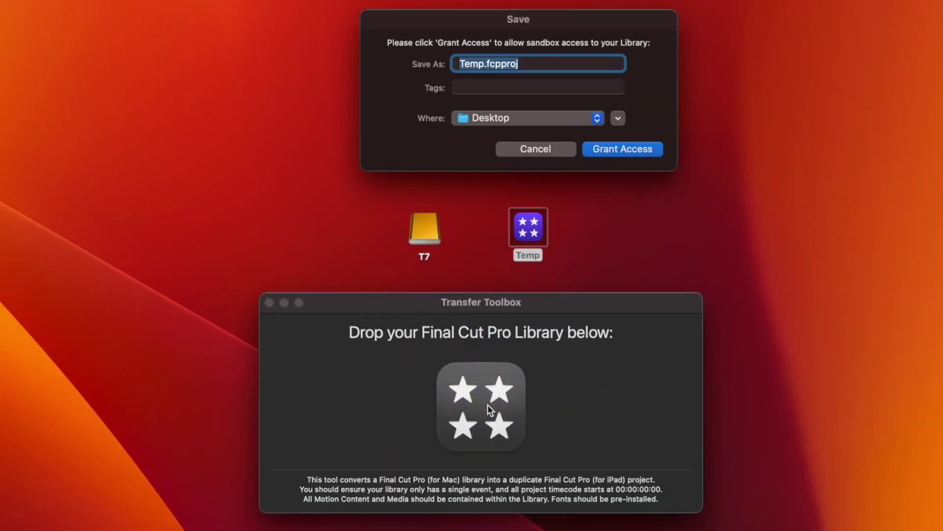
left_click(626, 149)
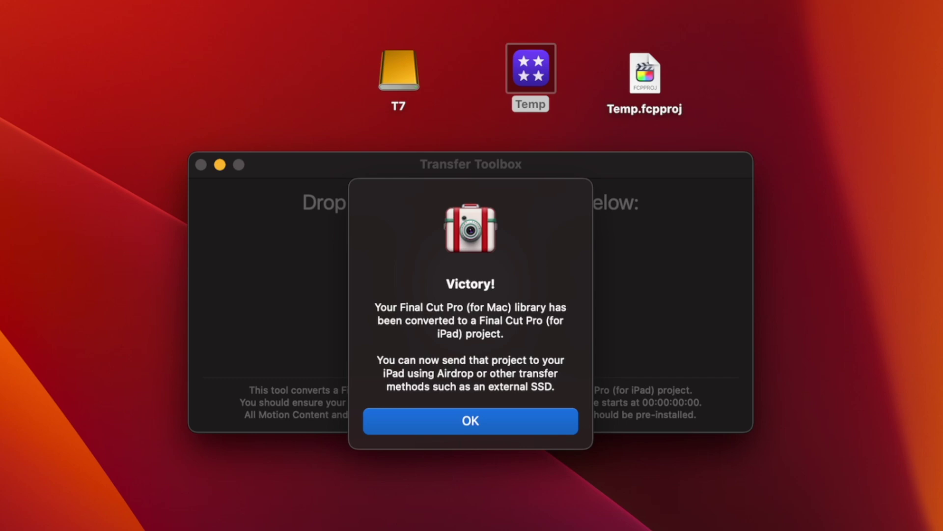
left_click(446, 423)
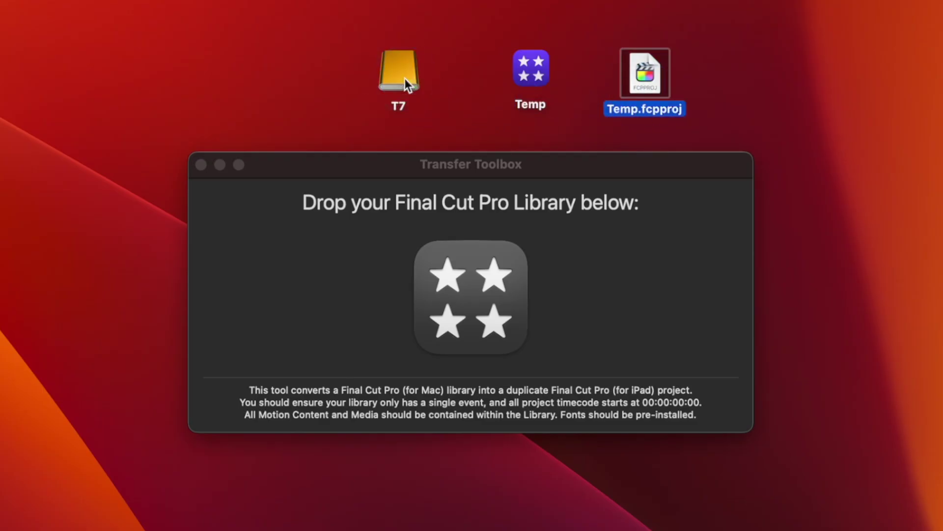
- Eject the T7 drive from Finder
right_click(405, 78)
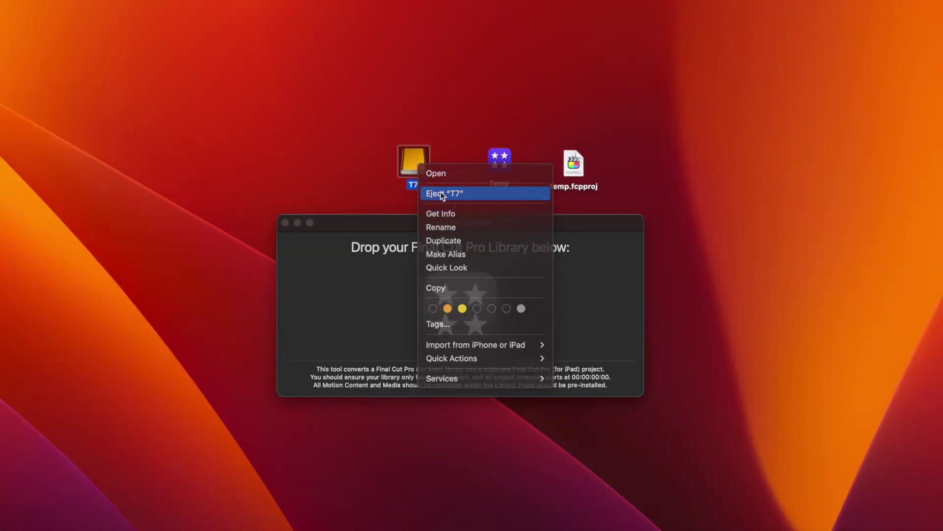
left_click(441, 118)
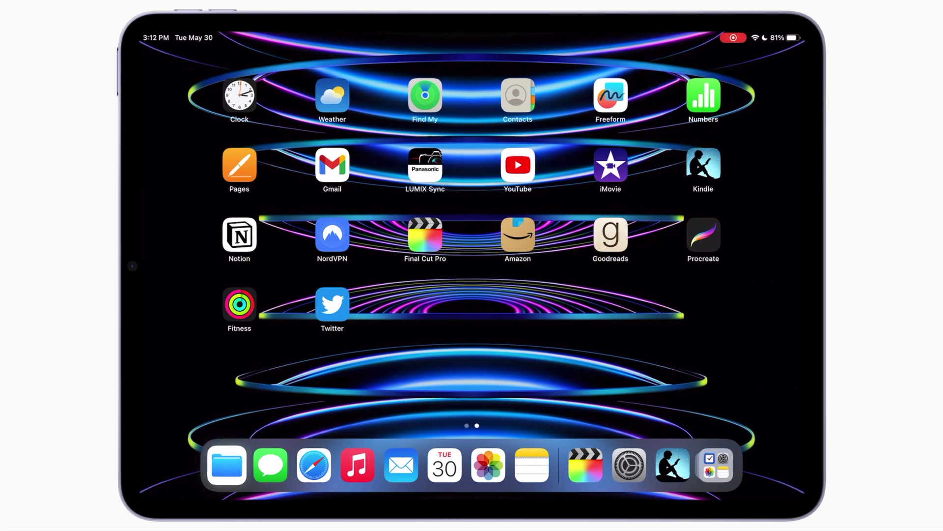
- On the iPad, open the Temp project from the T7 drive in Files to import it
left_click(226, 465)
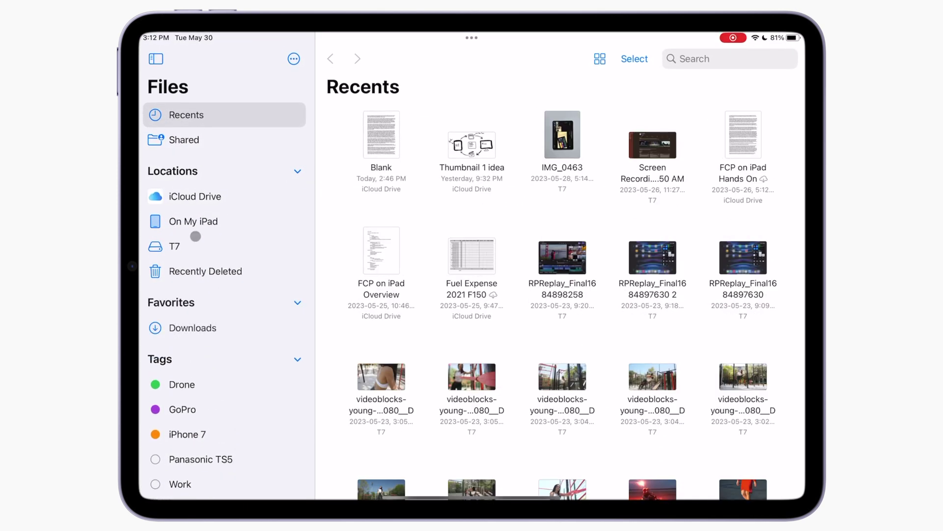
left_click(192, 246)
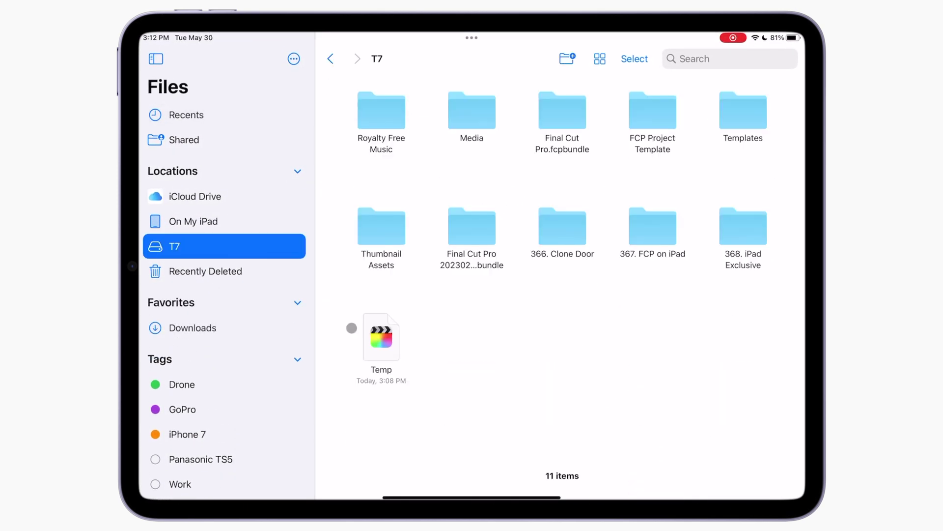
left_click(382, 339)
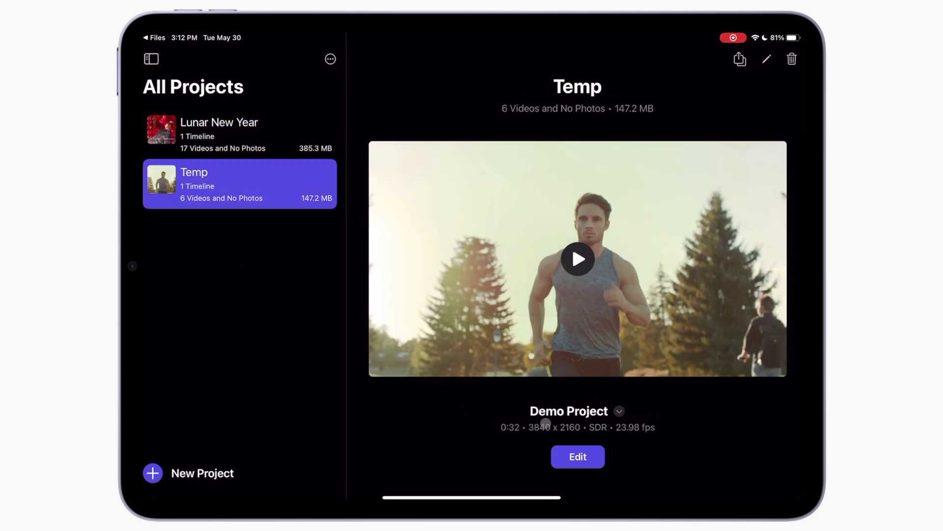
- Edit Temp, export it as a Final Cut Pro for iPad project, and AirDrop it to the Mac
left_click(575, 453)
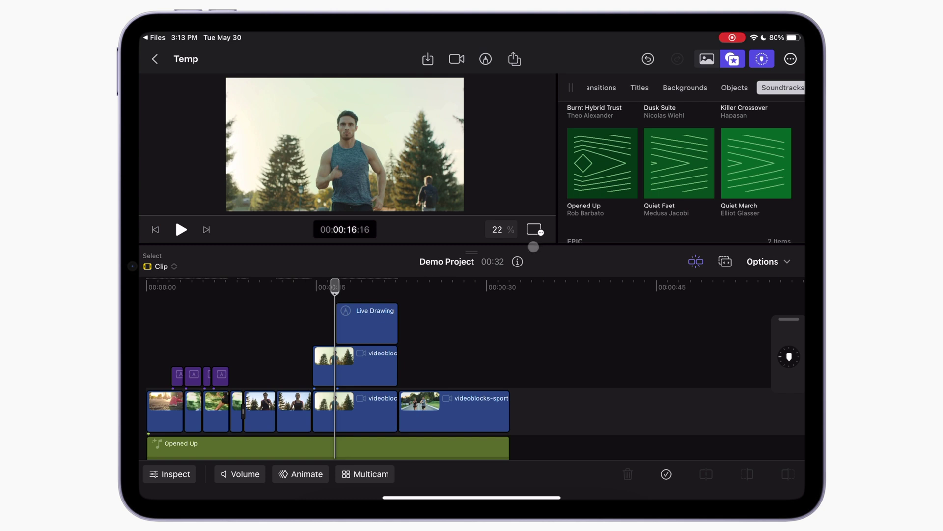
left_click(514, 59)
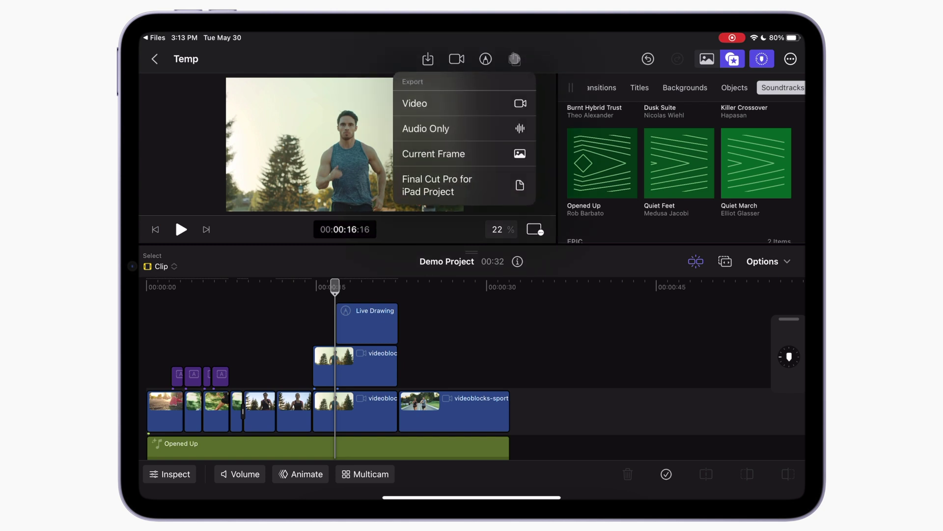
left_click(461, 189)
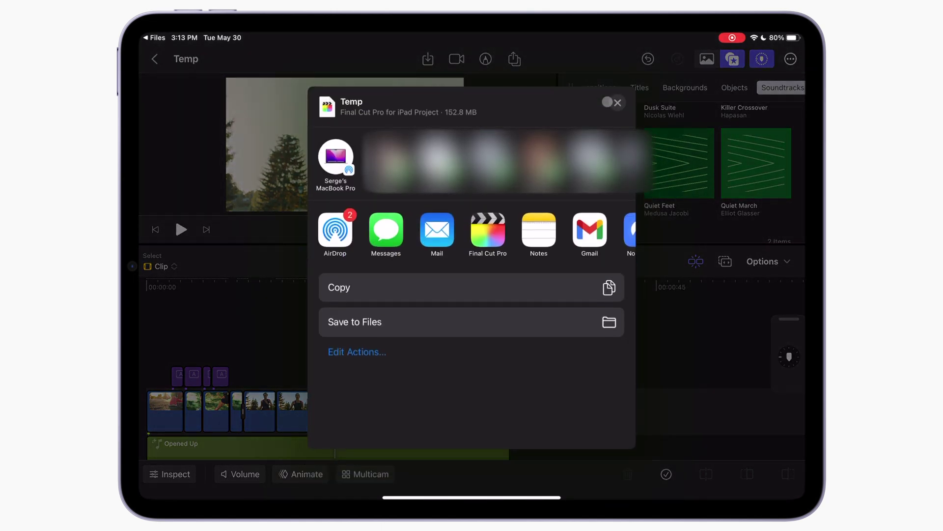
left_click(335, 158)
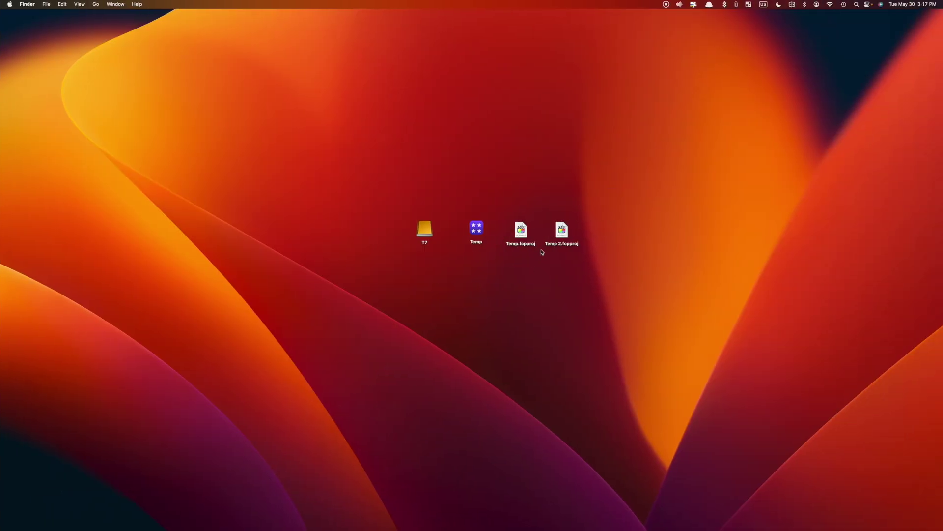
- Save Temp 2.fcpproj as the Temp 2 library and open its Demo Project in the timeline
double_click(562, 235)
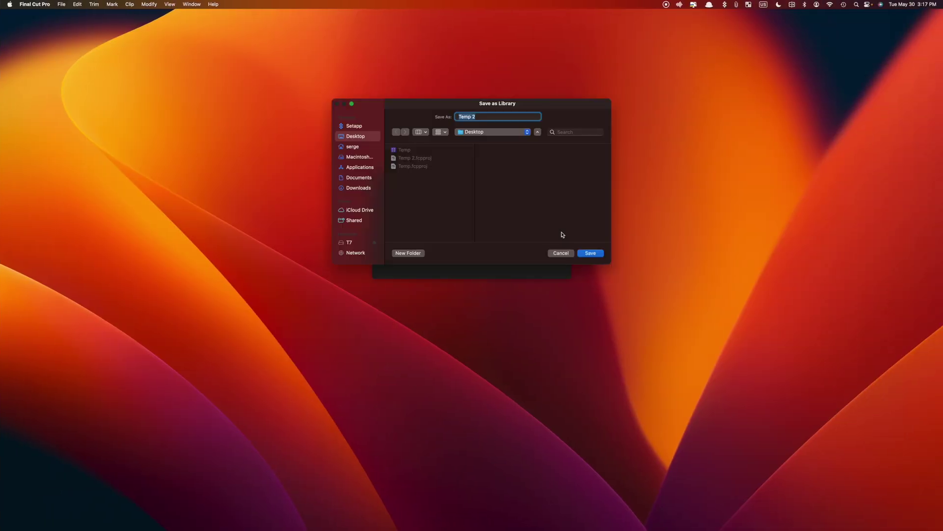
left_click(591, 253)
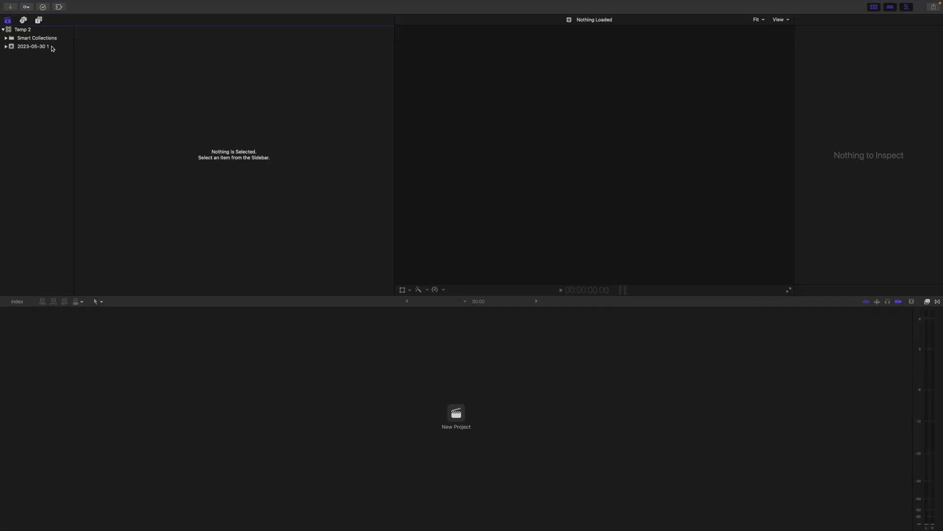
left_click(40, 46)
double_click(108, 64)
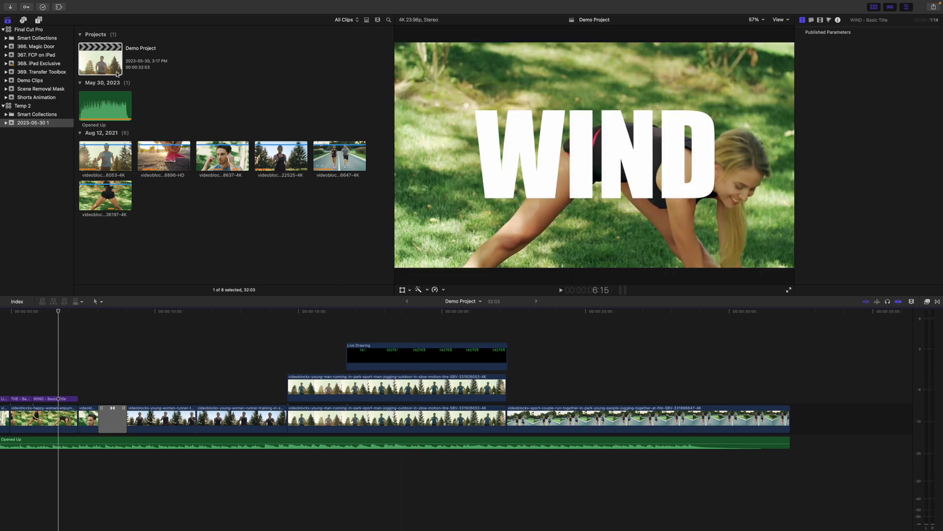
- Copy Demo Project into the Final Cut Pro library
left_click(61, 4)
mouse_move(128, 137)
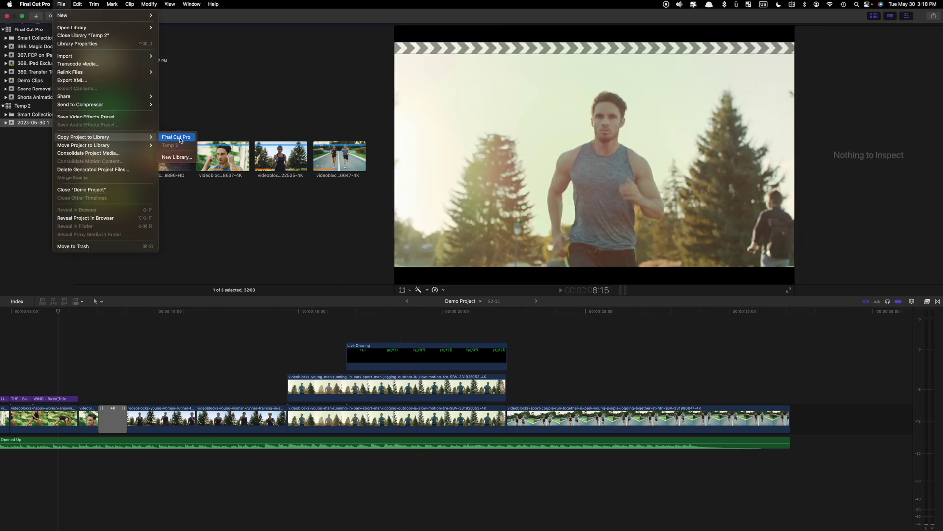
left_click(177, 137)
- Back on the Desktop, select the temporary library files and bring up their actions menu
key("ctrl+Left")
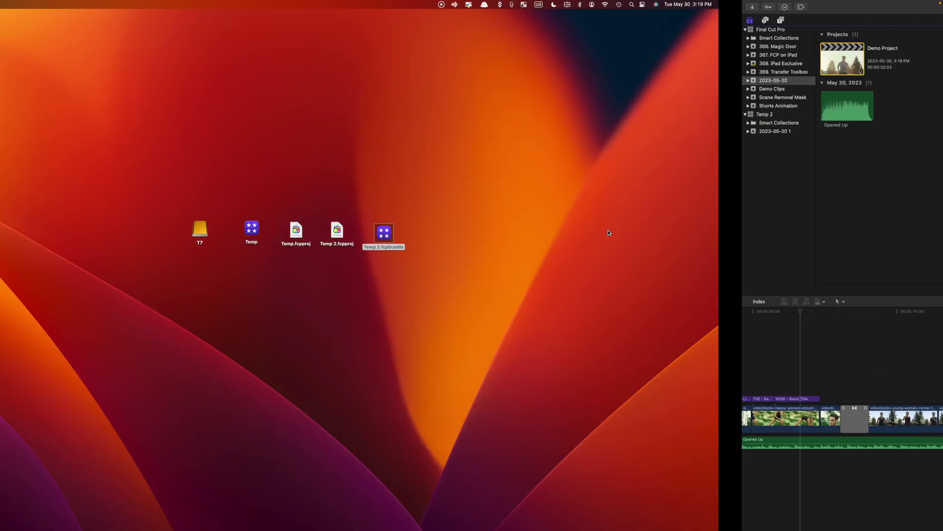
left_click_drag(618, 273, 617, 273)
right_click(611, 230)
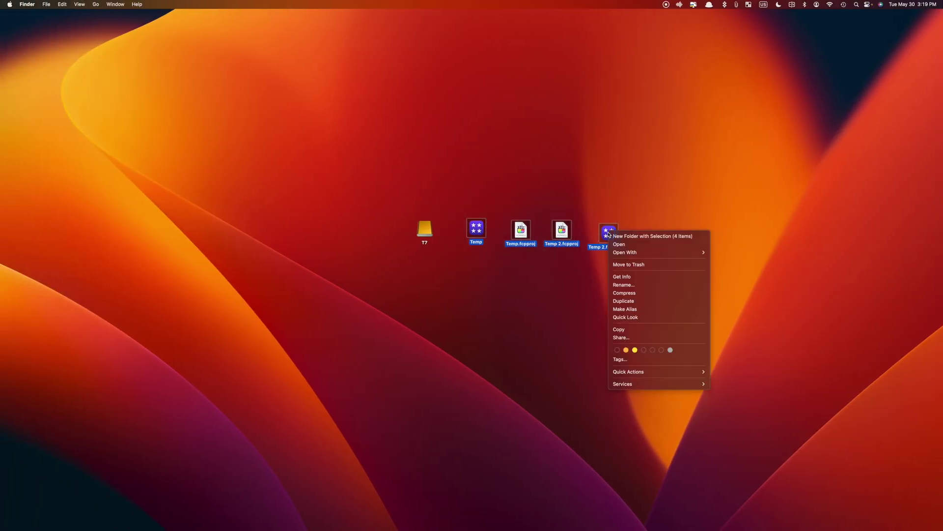